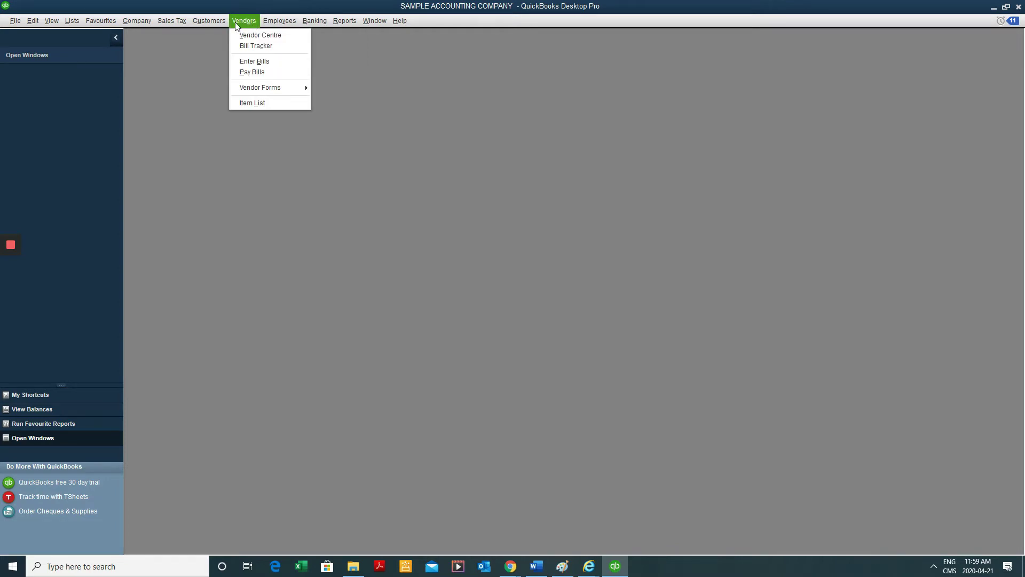
# Open Company > Home Page with the Alt+C, H keyboard shortcut
pyautogui.moveTo(146, 24)
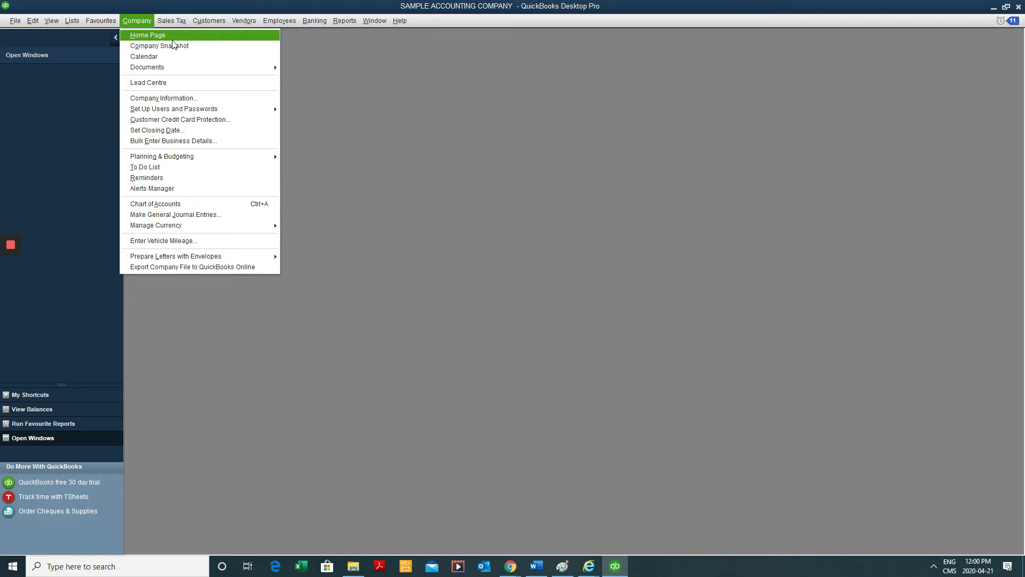
pyautogui.click(150, 21)
pyautogui.click(150, 20)
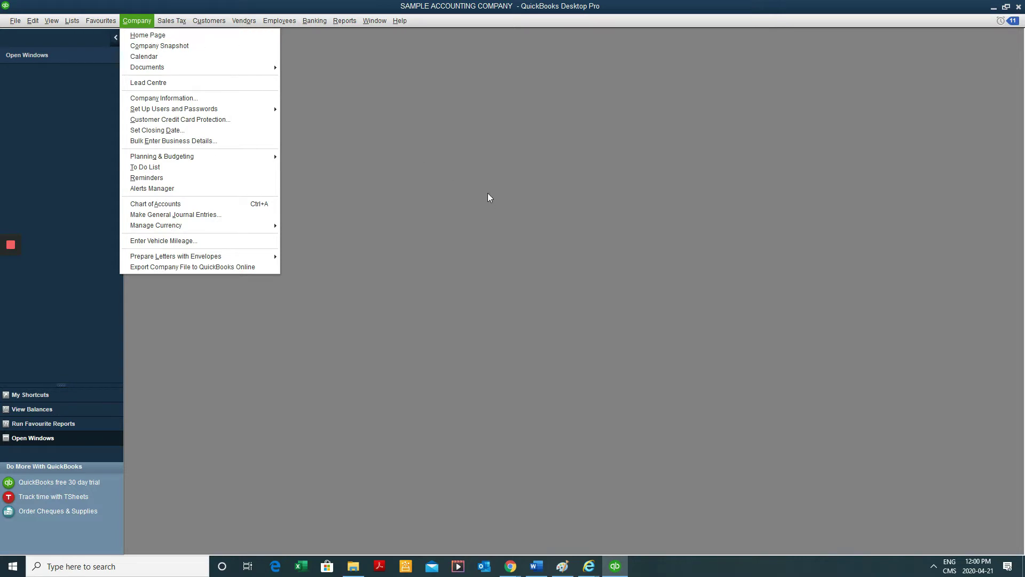
pyautogui.press('Escape')
pyautogui.press('Escape')
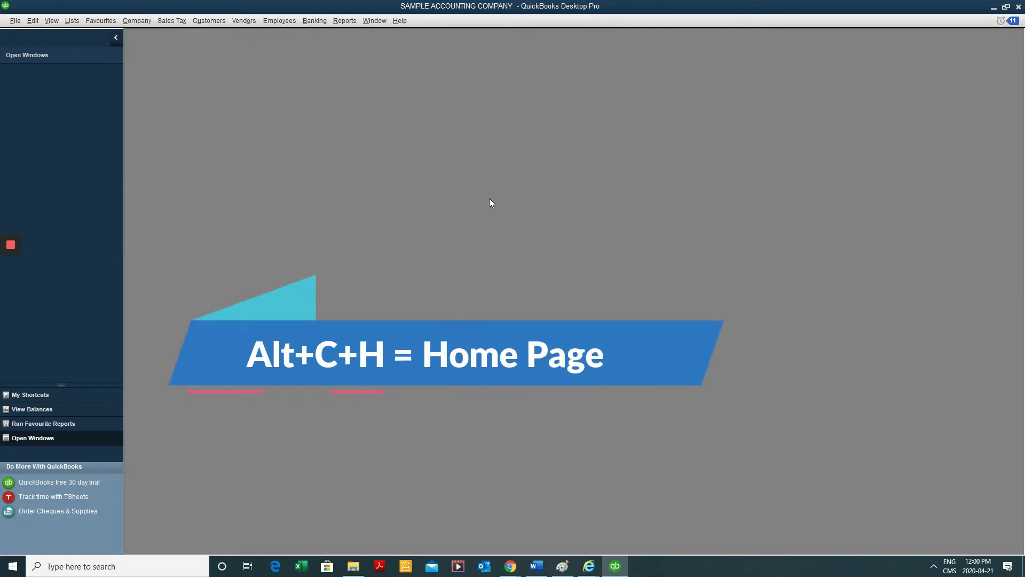
pyautogui.hotkey('alt', 'c')
pyautogui.press('h')
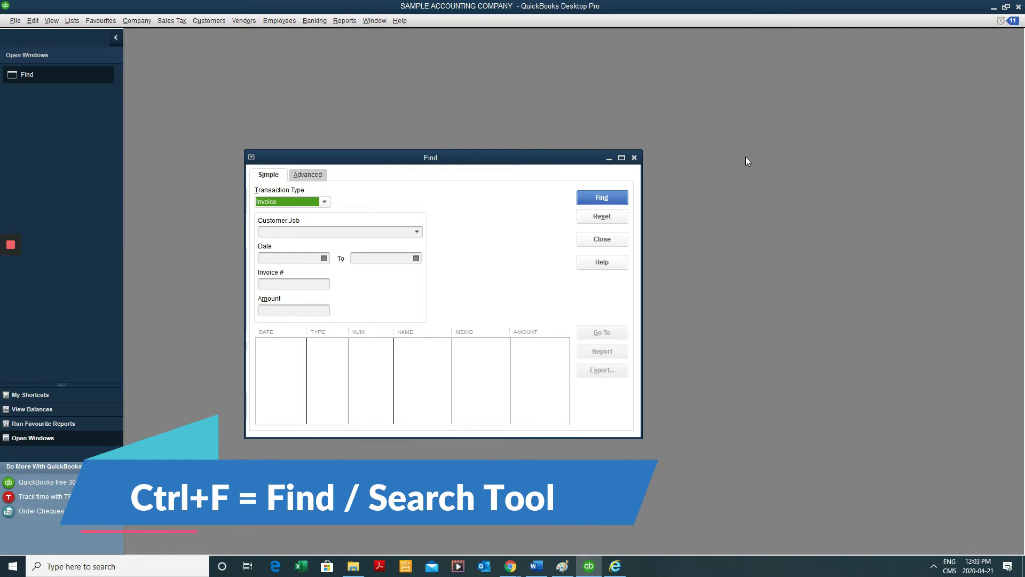
# Tab to the Amount field in Find, then maximize the Chart of Accounts
pyautogui.press('Tab')
pyautogui.press('Tab')
pyautogui.press('Tab')
pyautogui.press('Tab')
pyautogui.press('Tab')
pyautogui.press('Tab')
pyautogui.press('Tab')
pyautogui.press('Tab')
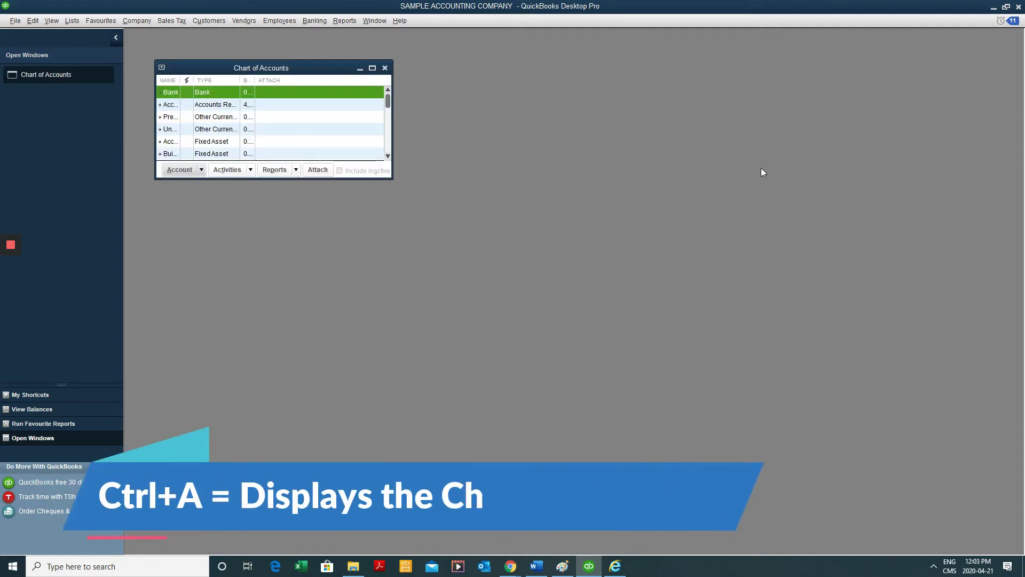
pyautogui.click(372, 68)
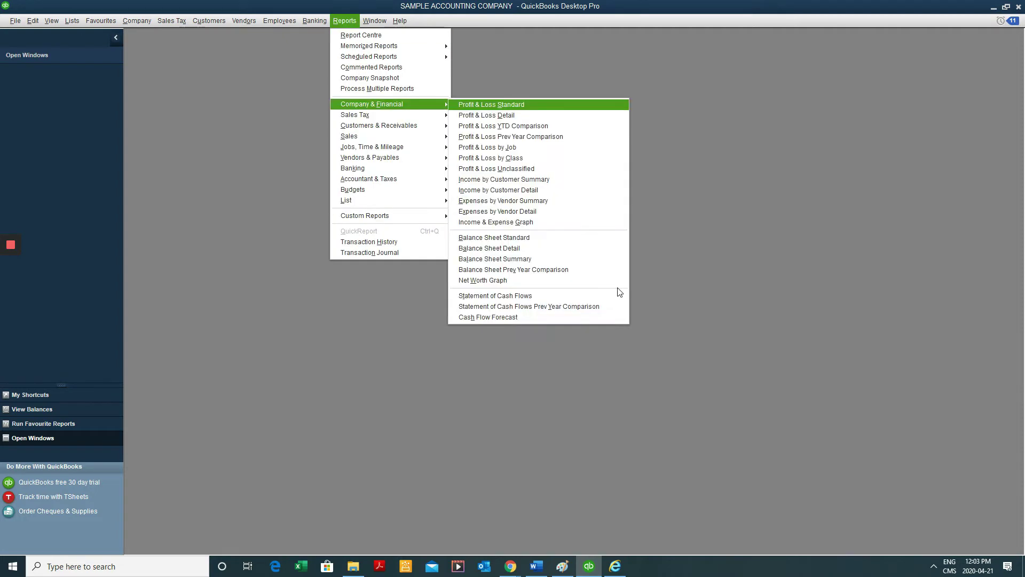
# Open the standard Profit & Loss report maximized, with Dates set to This Fiscal Year
pyautogui.press('Return')
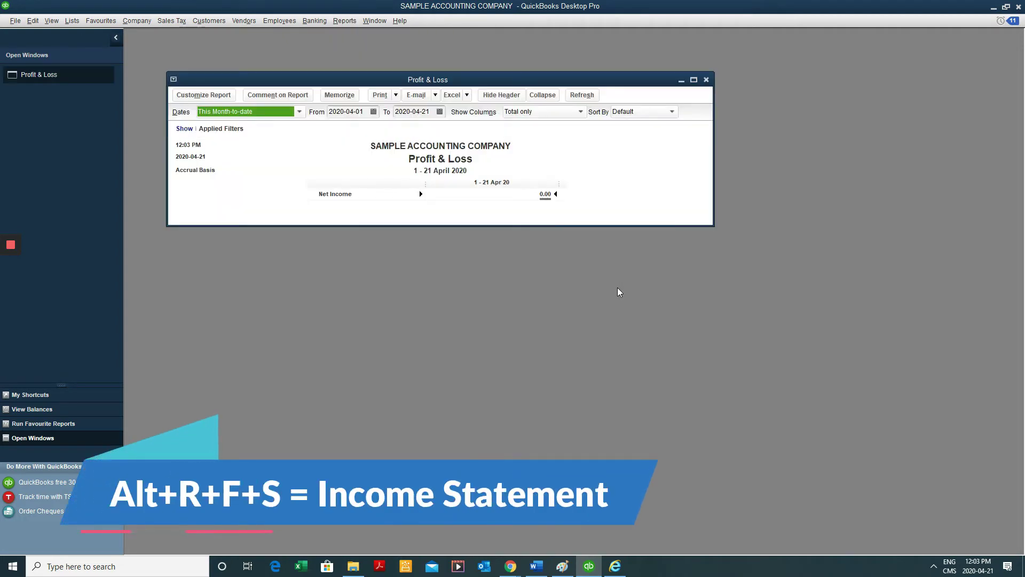
pyautogui.click(694, 80)
pyautogui.click(232, 56)
pyautogui.scroll(-2, 197, 126)
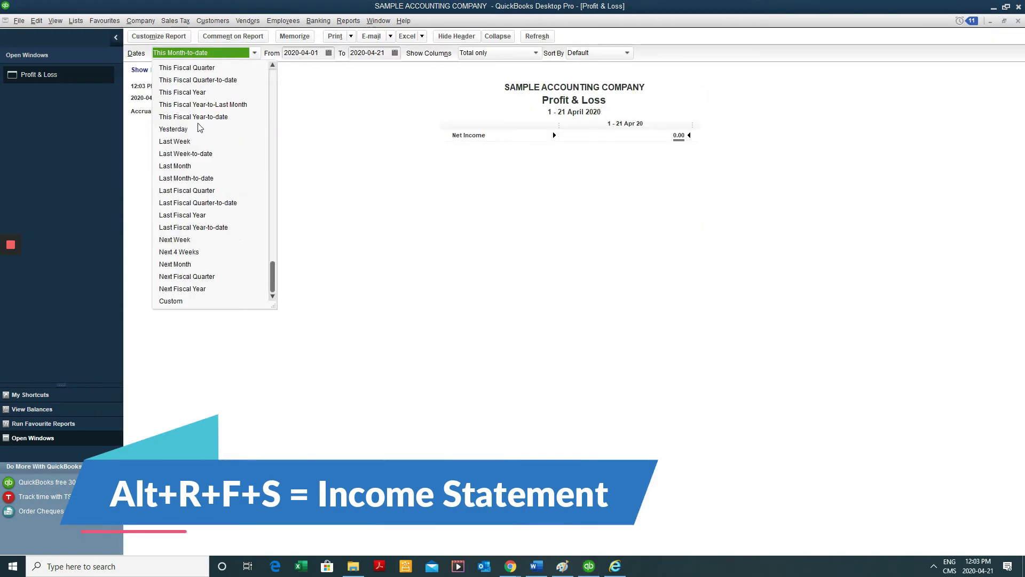
pyautogui.scroll(2, 198, 161)
pyautogui.click(192, 166)
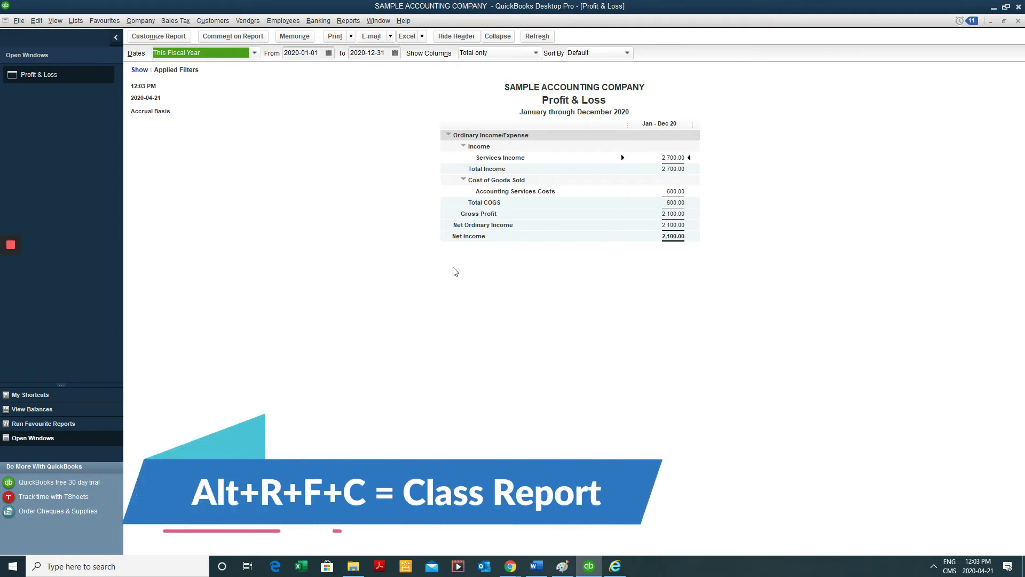
# Open the Profit & Loss by Class report with Alt+R, F, C
pyautogui.hotkey('alt', 'r')
pyautogui.press('f')
pyautogui.press('c')
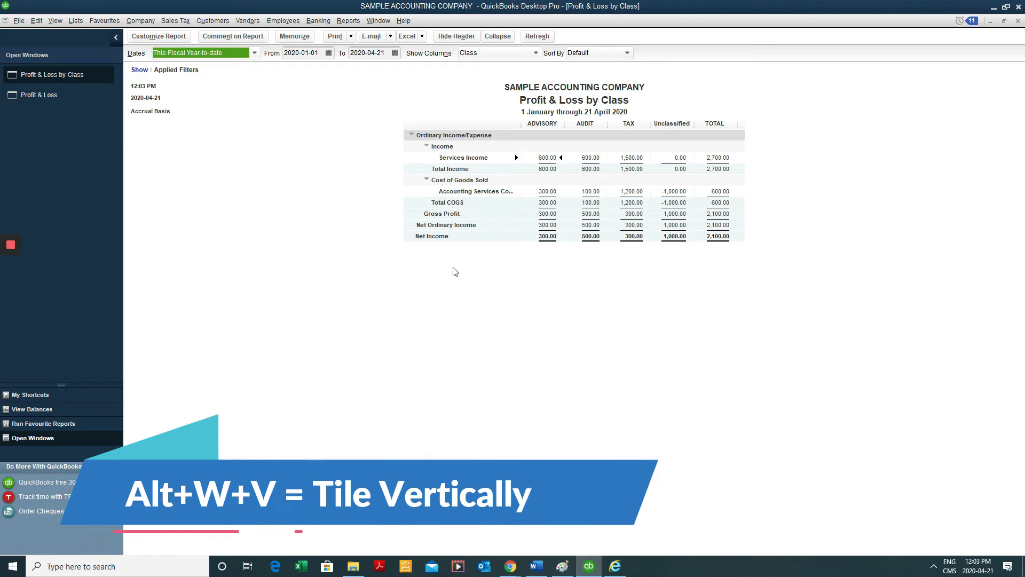
# Tile the reports vertically with Alt+W+V, then close them, dismissing the Memorize prompt
pyautogui.hotkey('alt', 'w')
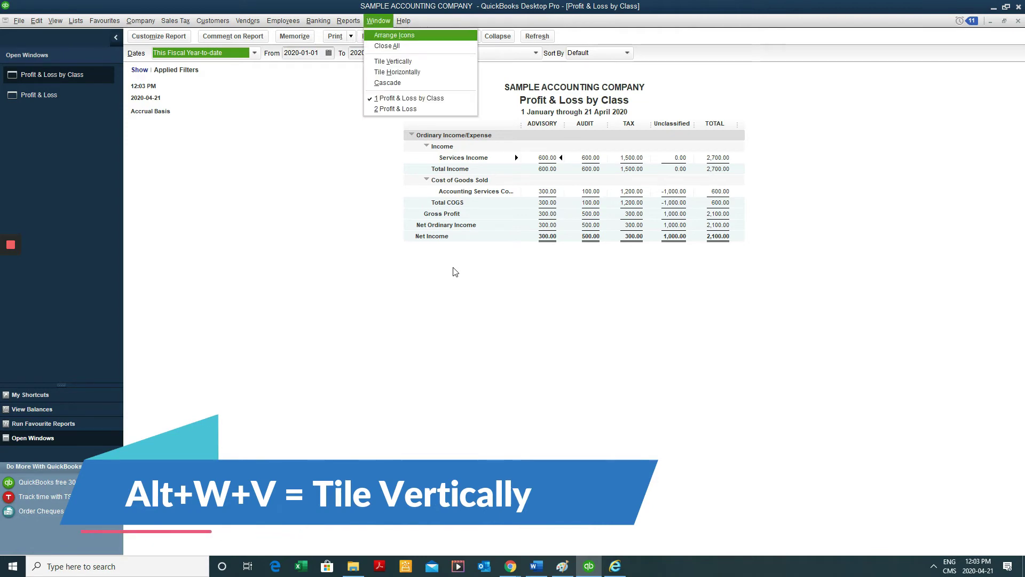
pyautogui.press('v')
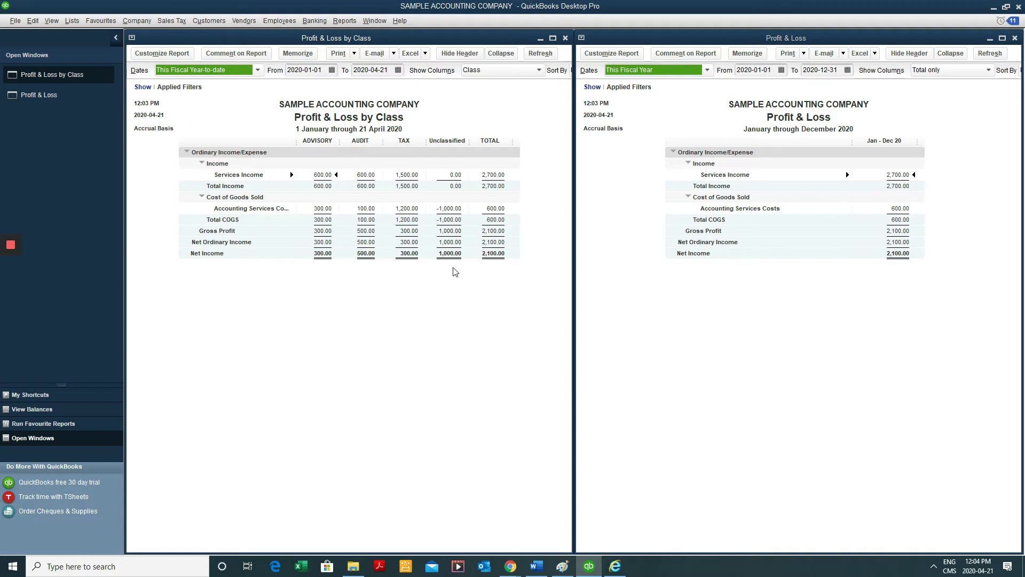
pyautogui.press('Escape')
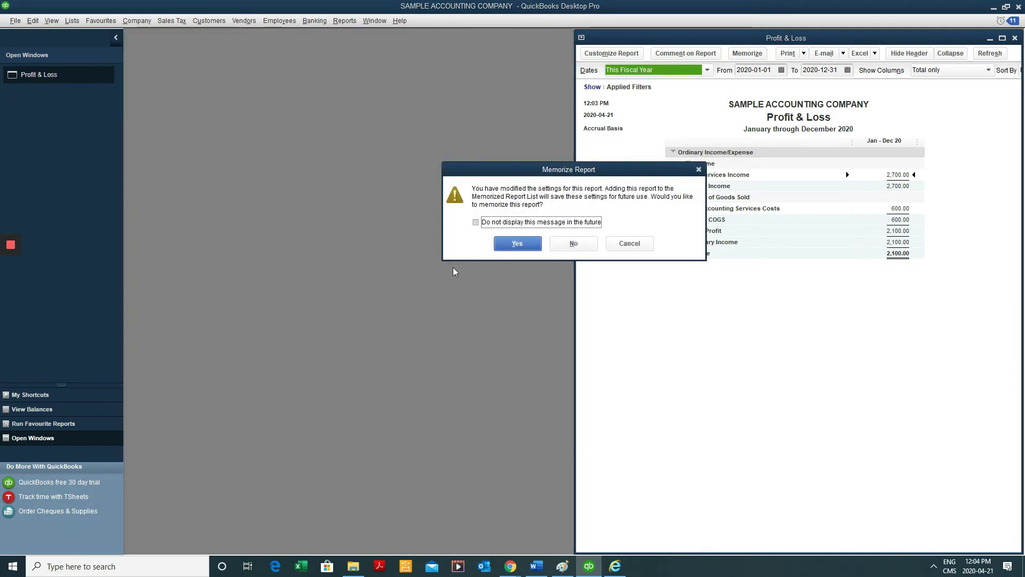
pyautogui.press('Return')
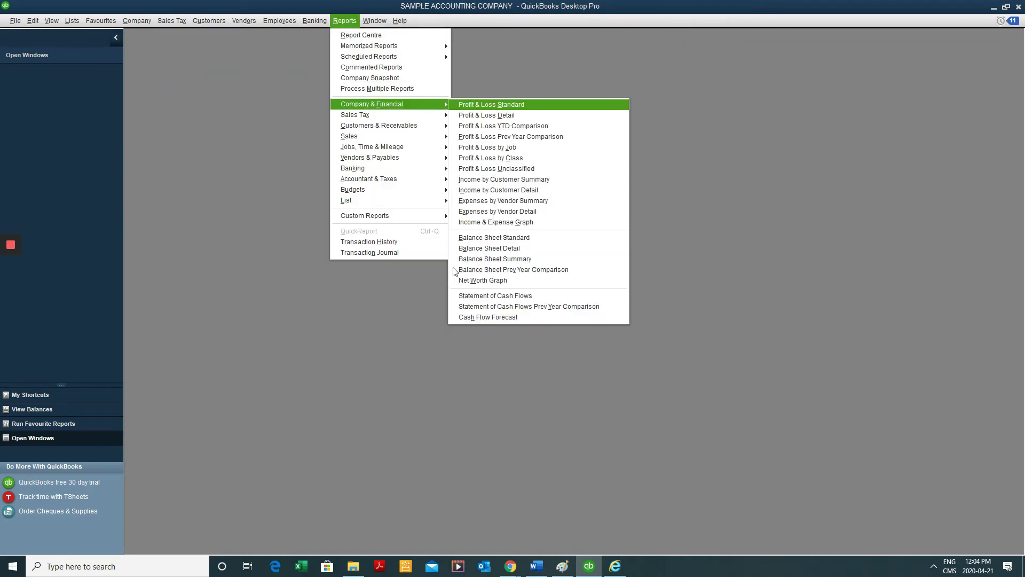
# Open the Balance Sheet and the standard Profit & Loss report
pyautogui.press('b')
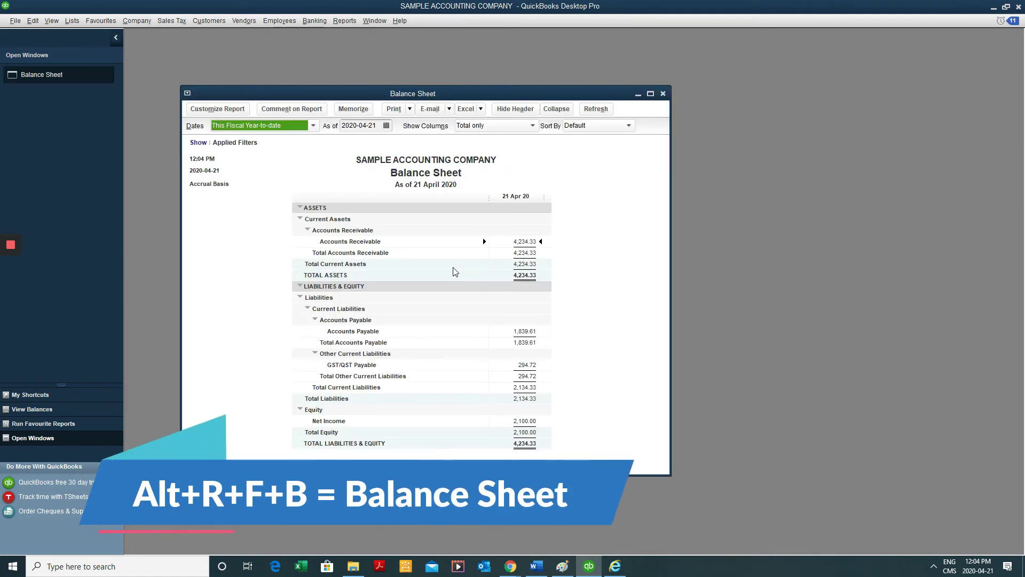
pyautogui.hotkey('alt', 'r')
pyautogui.press('f')
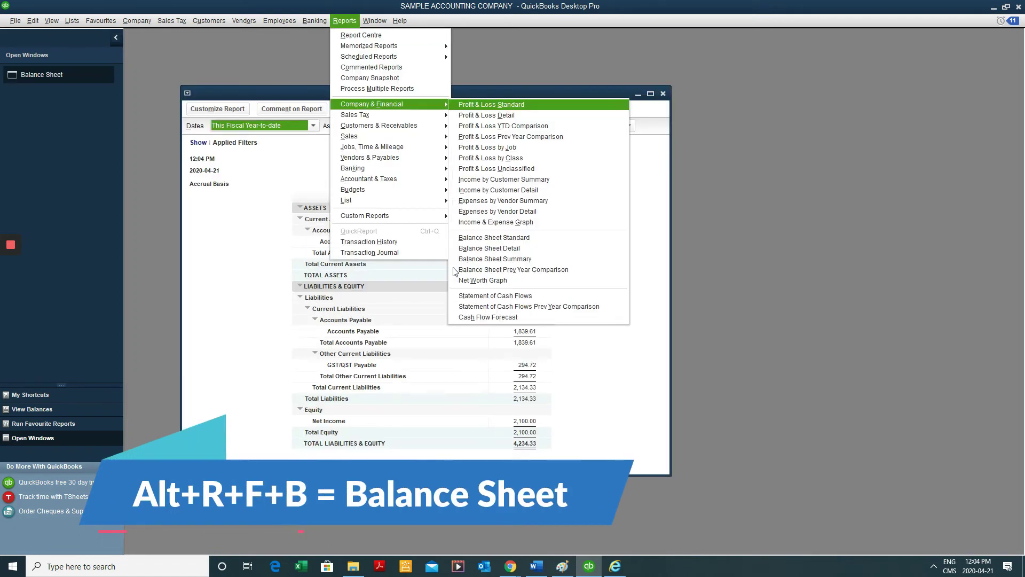
pyautogui.press('Return')
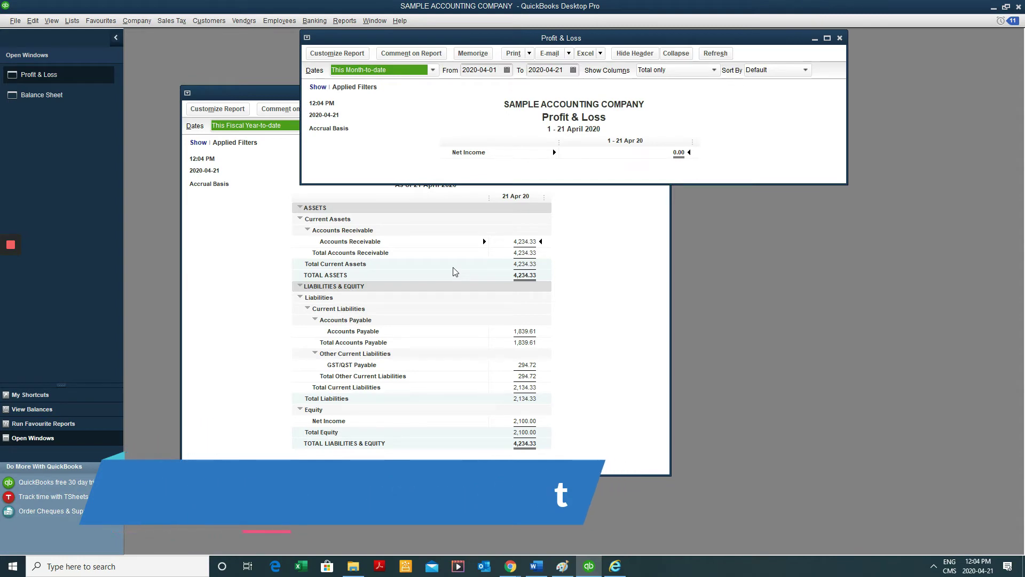
# Tile both reports vertically, view the Dates list, then close the Balance Sheet
pyautogui.hotkey('alt', 'w')
pyautogui.press('v')
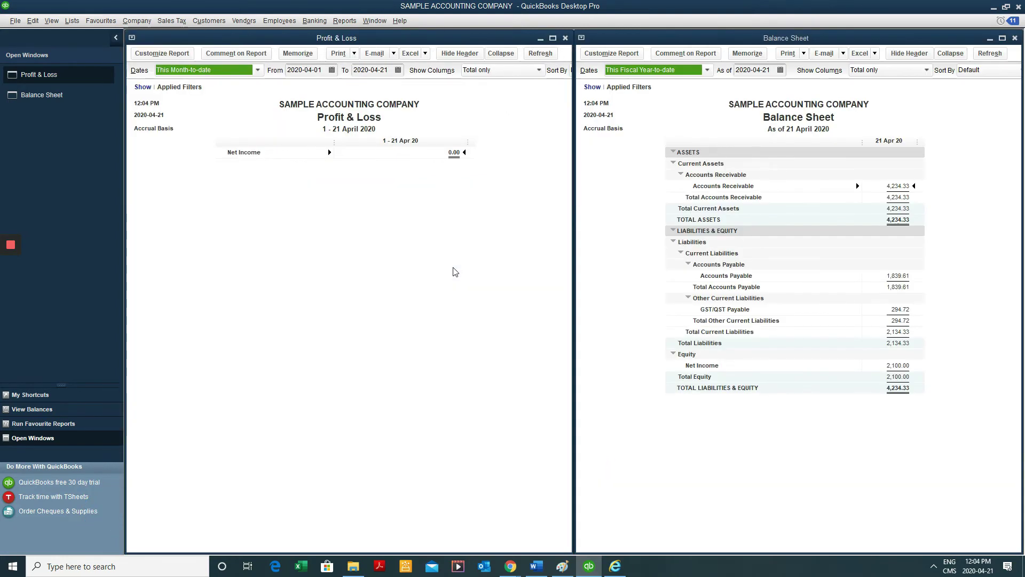
pyautogui.click(243, 72)
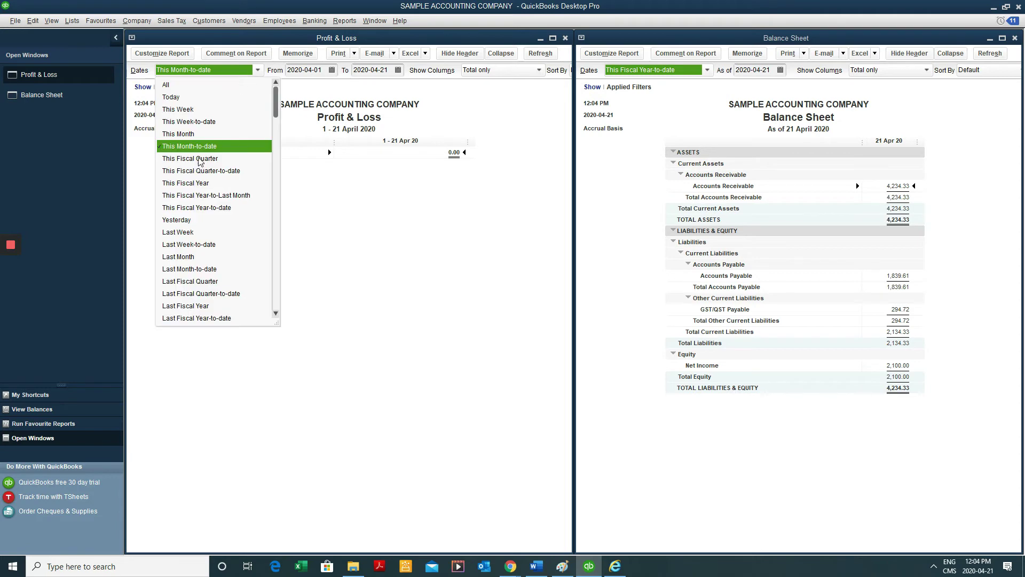
pyautogui.click(636, 325)
pyautogui.press('Escape')
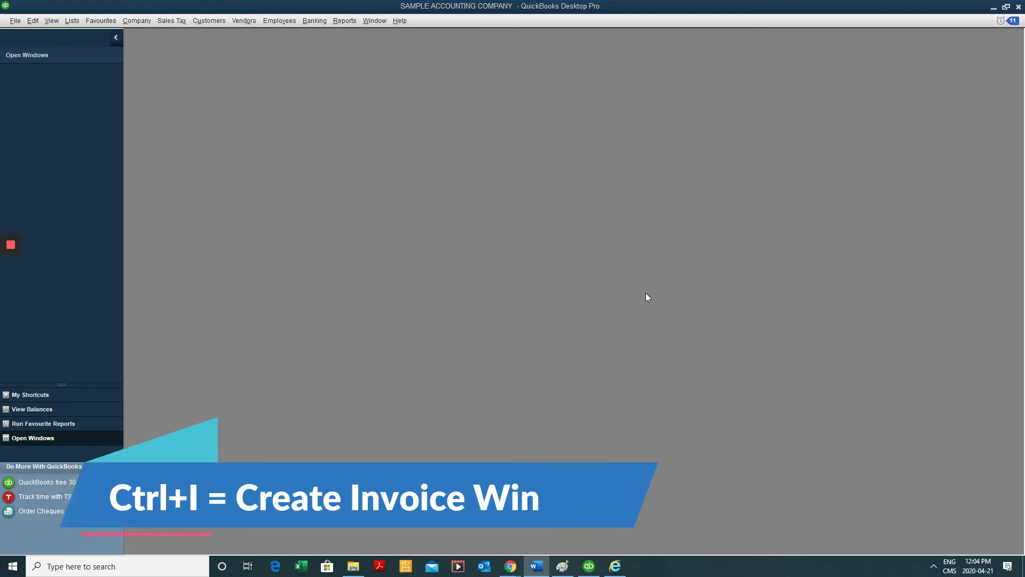
# Open a new invoice form, then begin the Alt keyboard route to Enter Bills
pyautogui.hotkey('alt', 'Tab')
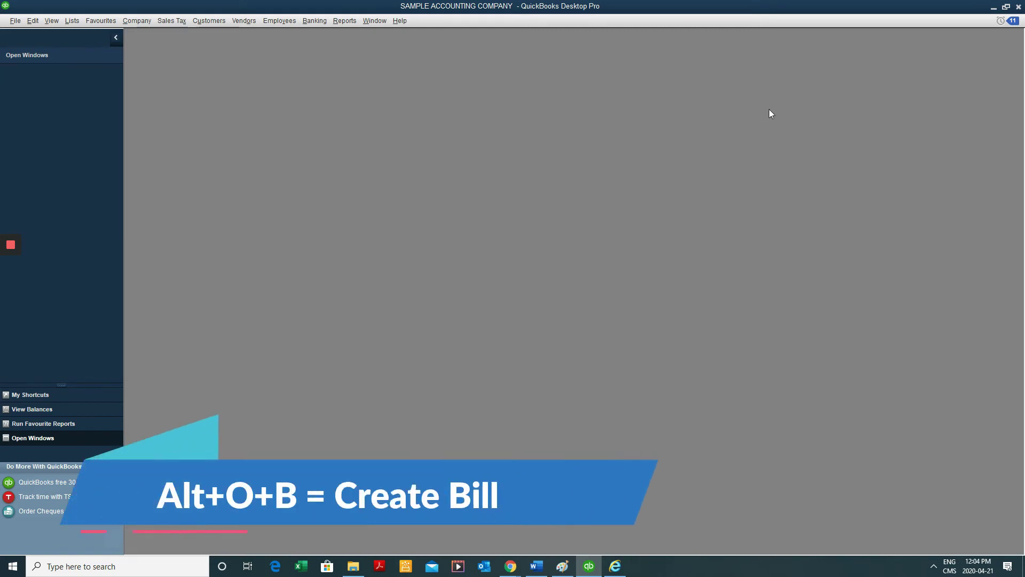
pyautogui.press('alt')
pyautogui.press('alt')
pyautogui.press('alt')
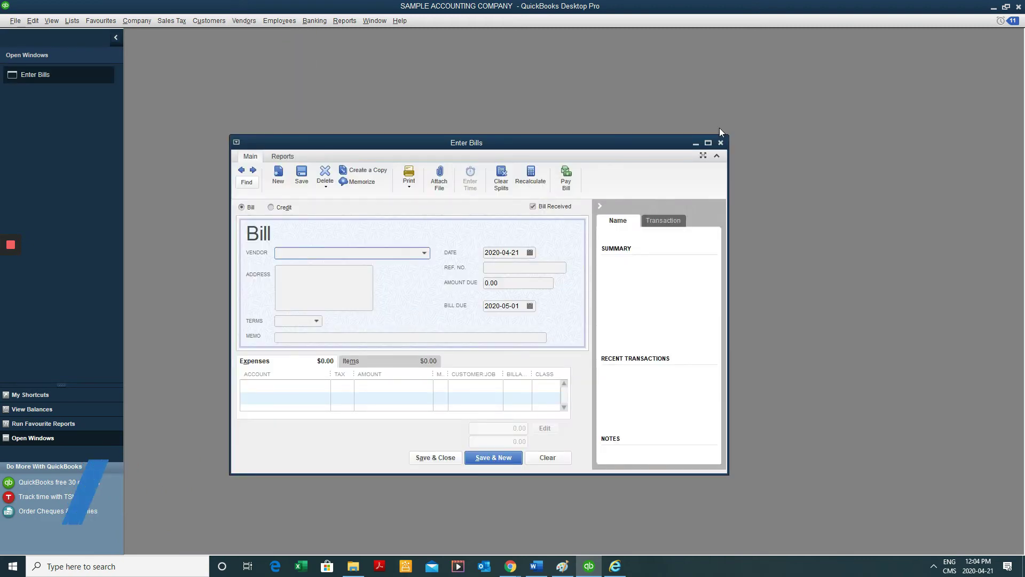
# Close the bill form and open Write Cheques for the Bank account with Ctrl+W
pyautogui.press('Escape')
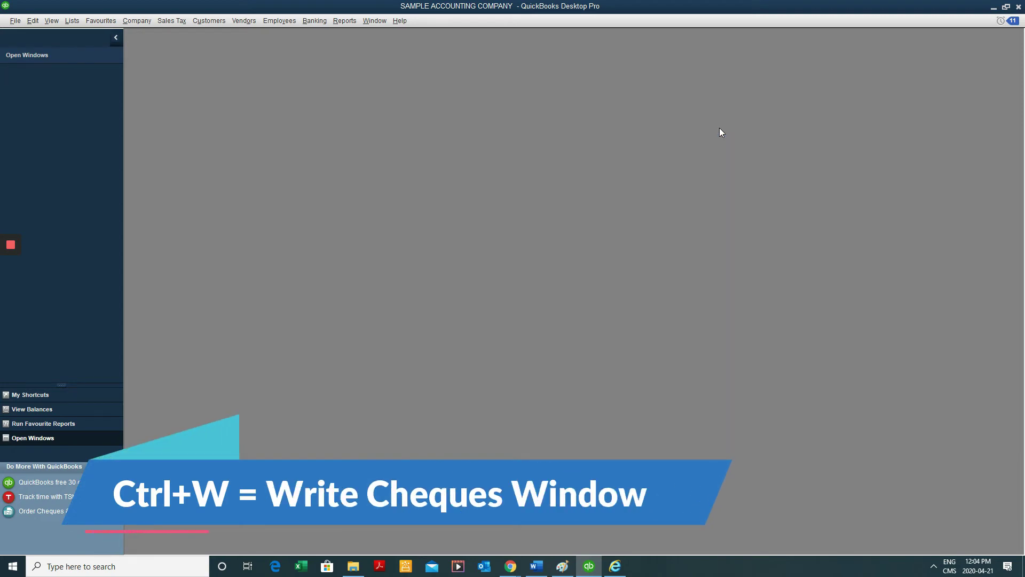
pyautogui.hotkey('ctrl', 'w')
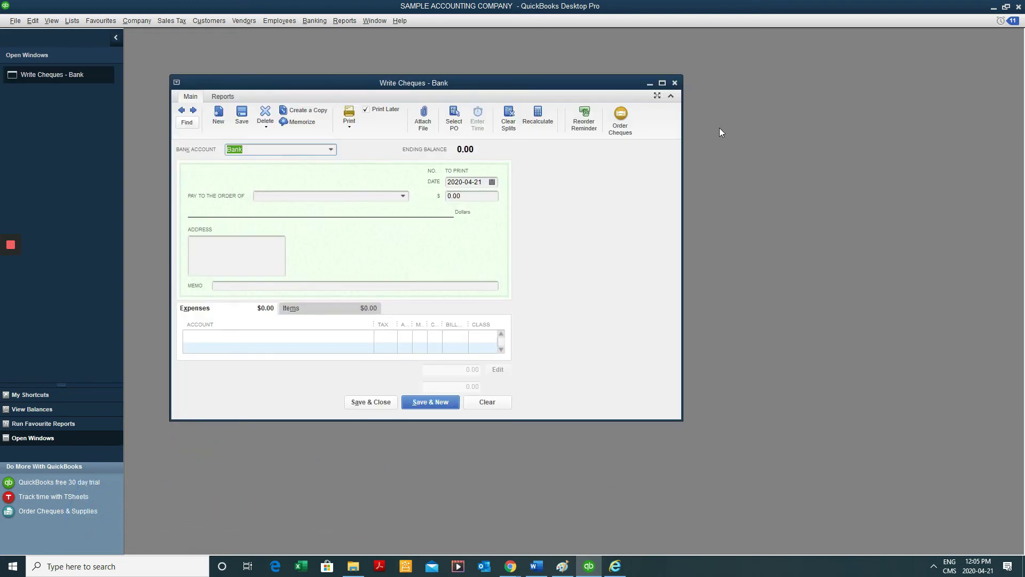
# Close the cheque window and open the Customer Centre with Ctrl+J
pyautogui.press('Escape')
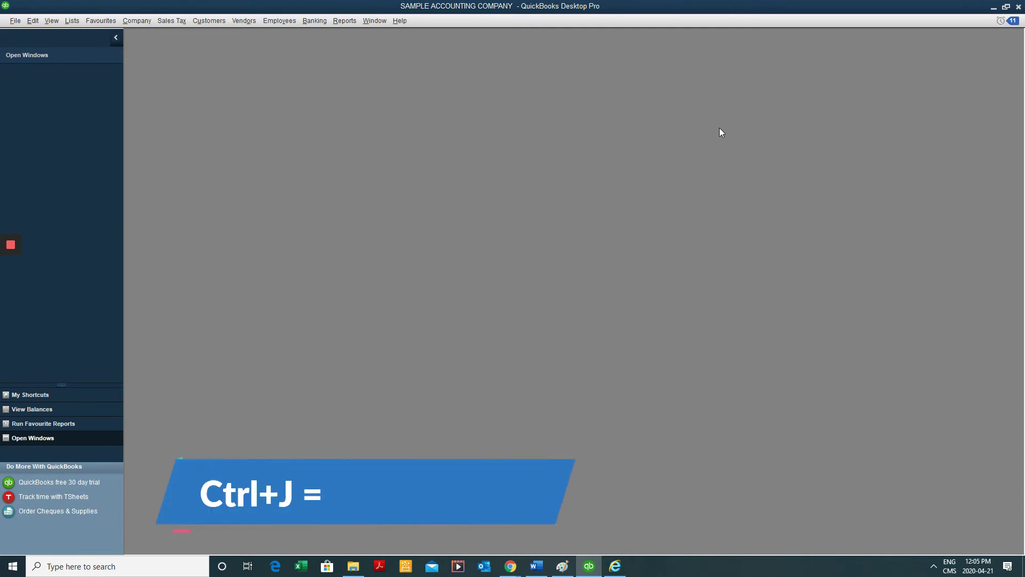
pyautogui.hotkey('ctrl', 'j')
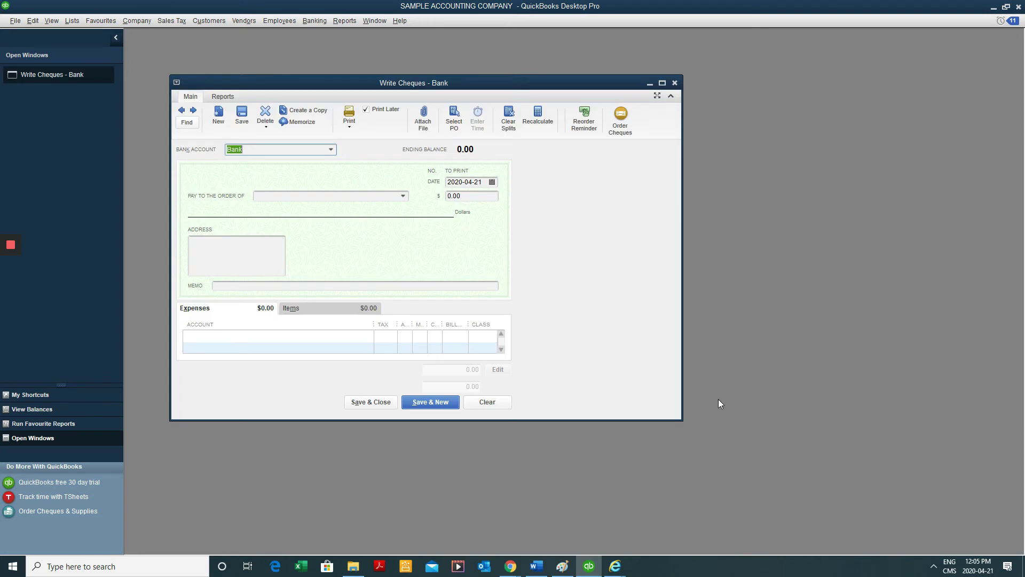
# Tab forward to the first expense line and maximize the Write Cheques window
pyautogui.press('Tab')
pyautogui.press('Tab')
pyautogui.press('Tab')
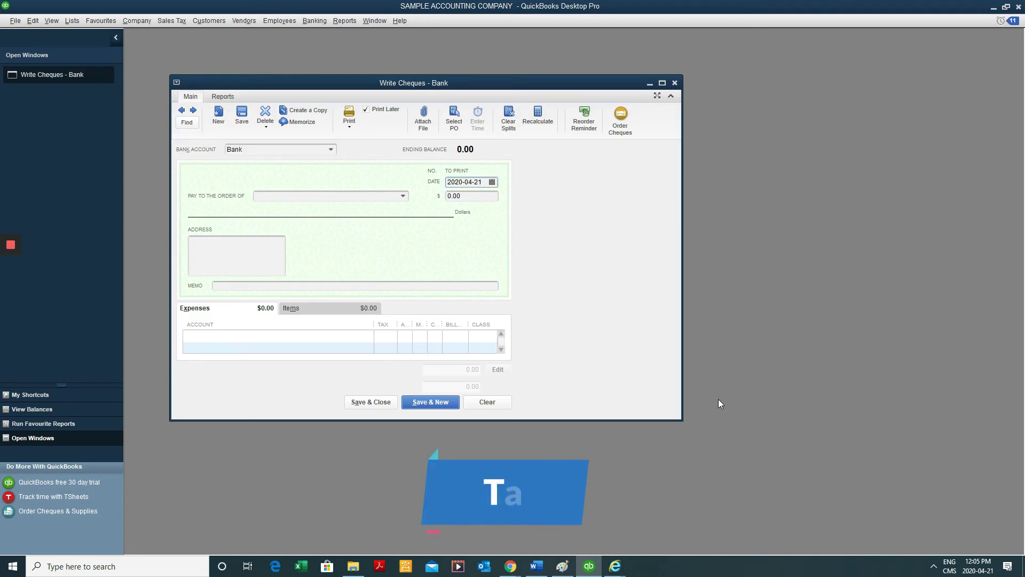
pyautogui.press('Tab')
pyautogui.press('Tab')
pyautogui.press('Tab')
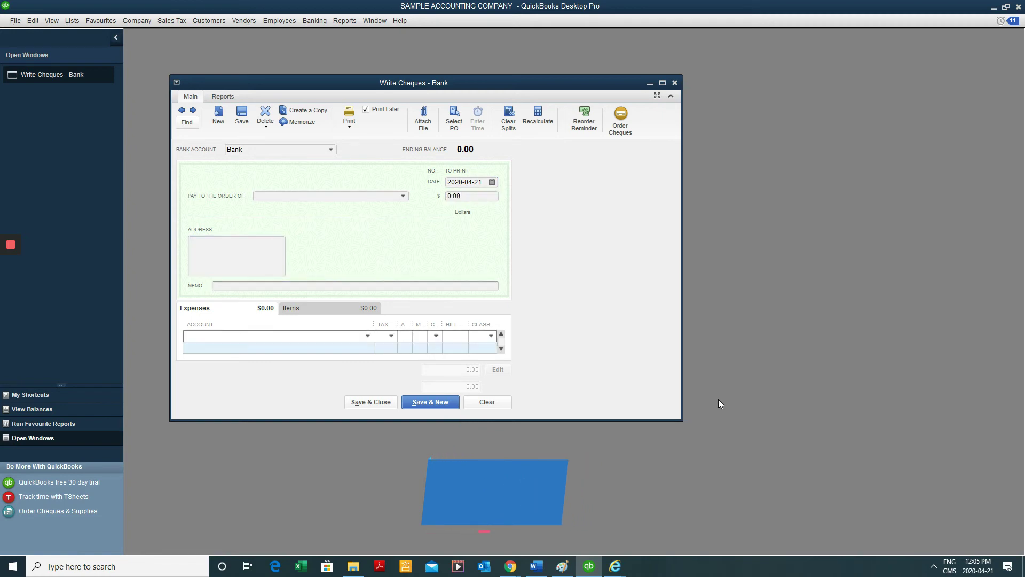
pyautogui.click(662, 83)
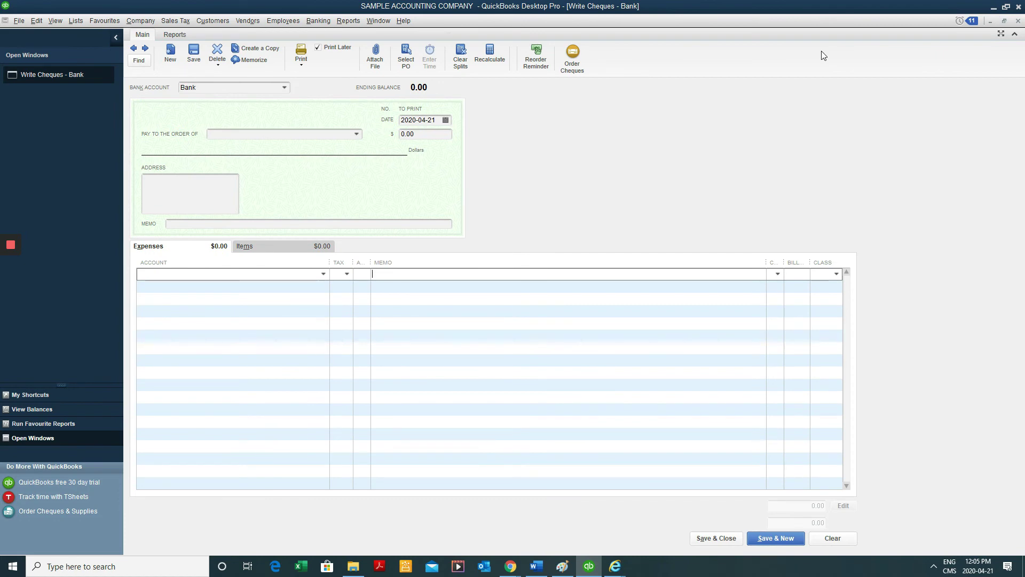
# Move back through the cheque fields with Ctrl+Left to the Date field
pyautogui.hotkey('ctrl', 'Left')
pyautogui.hotkey('ctrl', 'Left')
pyautogui.hotkey('ctrl', 'Left')
pyautogui.hotkey('ctrl', 'Left')
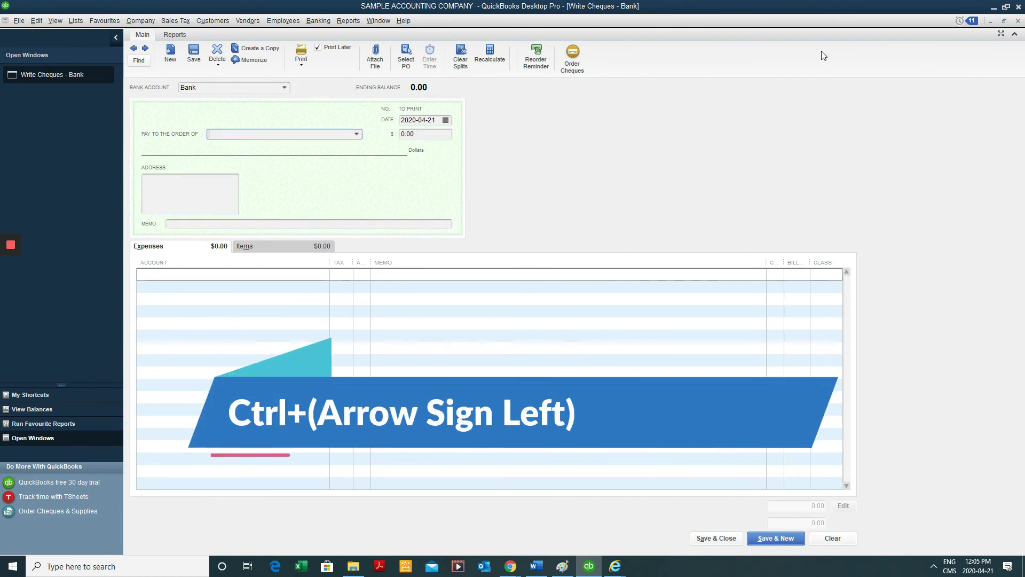
pyautogui.hotkey('ctrl', 'Left')
pyautogui.hotkey('ctrl', 'Left')
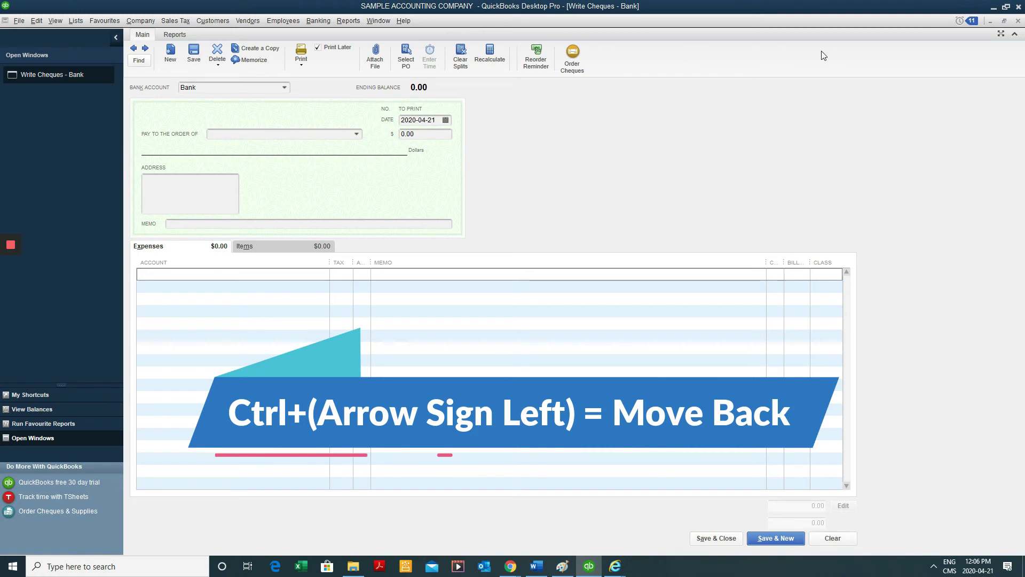
pyautogui.hotkey('ctrl', 'Left')
pyautogui.hotkey('ctrl', 'Left')
pyautogui.hotkey('ctrl', 'Left')
pyautogui.hotkey('ctrl', 'Left')
pyautogui.hotkey('ctrl', 'Left')
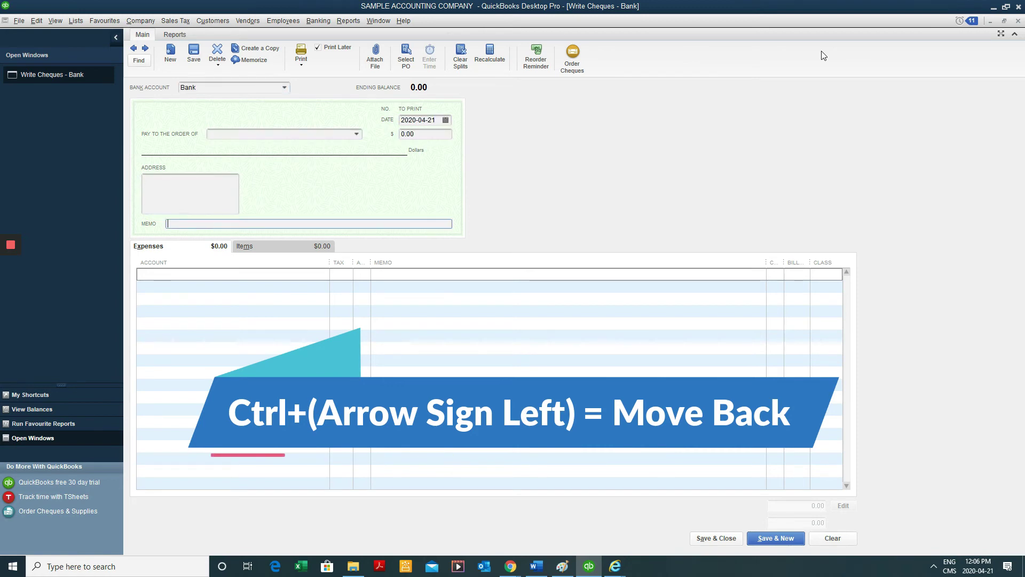
pyautogui.hotkey('ctrl', 'Left')
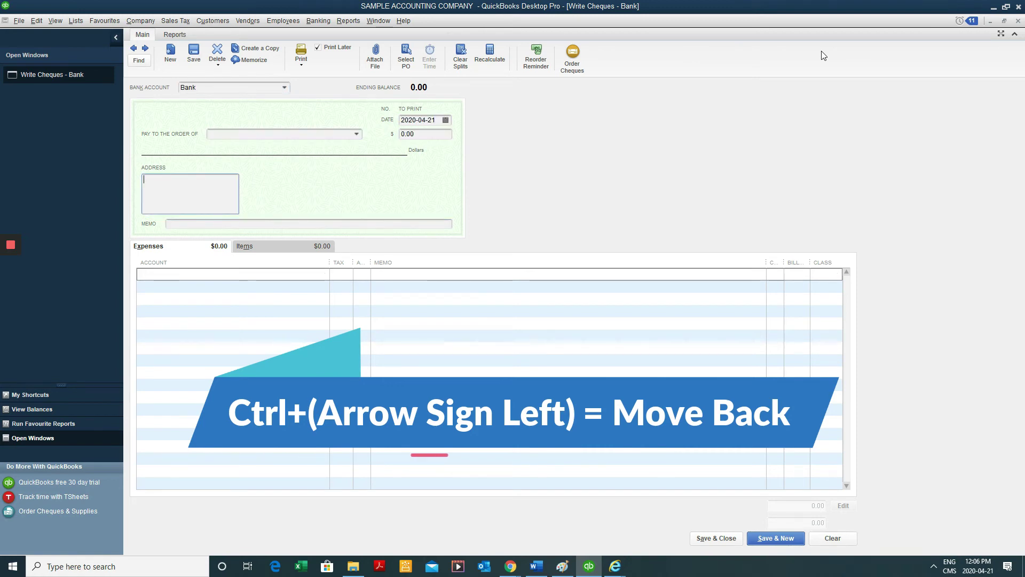
pyautogui.hotkey('ctrl', 'Left')
pyautogui.hotkey('ctrl', 'Left')
pyautogui.hotkey('ctrl', 'Left')
pyautogui.hotkey('ctrl', 'Left')
pyautogui.hotkey('ctrl', 'Left')
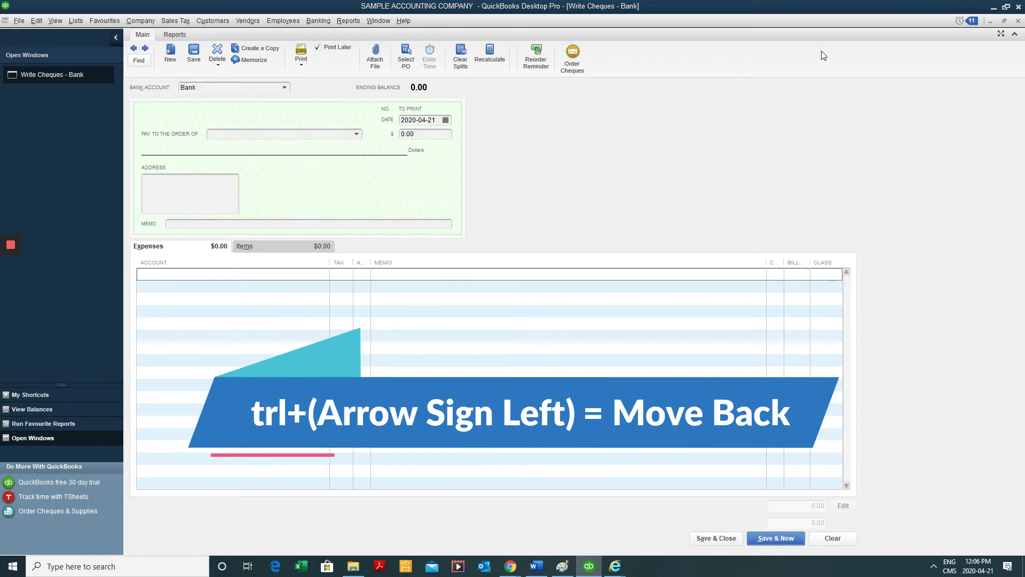
pyautogui.hotkey('ctrl', 'Left')
pyautogui.press('Tab')
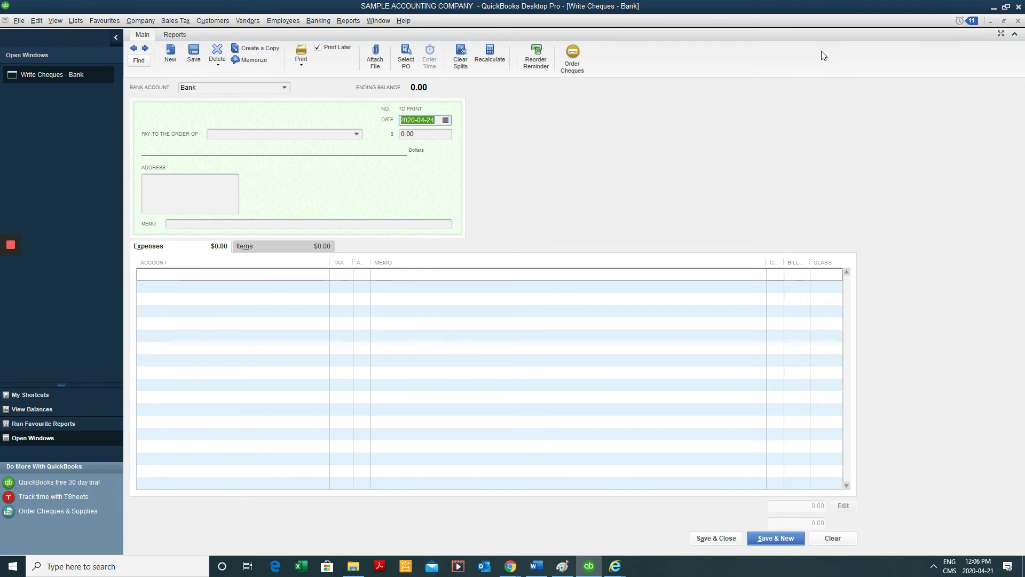
# Nudge the cheque date with +, +, - and reset it to today with T
pyautogui.press('+')
pyautogui.press('+')
pyautogui.press('+')
pyautogui.press('+')
pyautogui.press('+')
pyautogui.press('+')
pyautogui.press('+')
pyautogui.press('+')
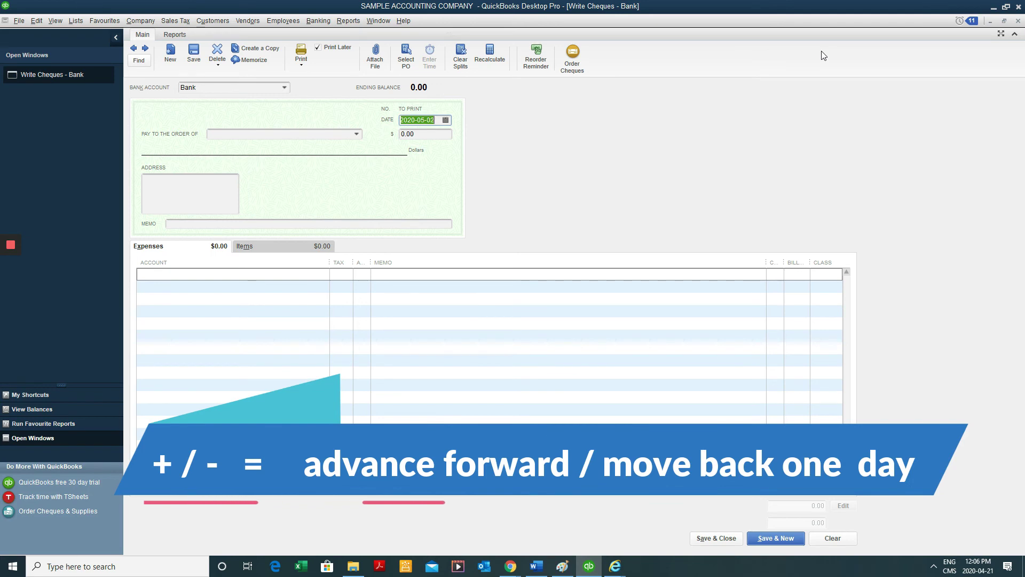
pyautogui.press('+')
pyautogui.press('+')
pyautogui.press('+')
pyautogui.press('+')
pyautogui.press('+')
pyautogui.press('+')
pyautogui.press('+')
pyautogui.press('+')
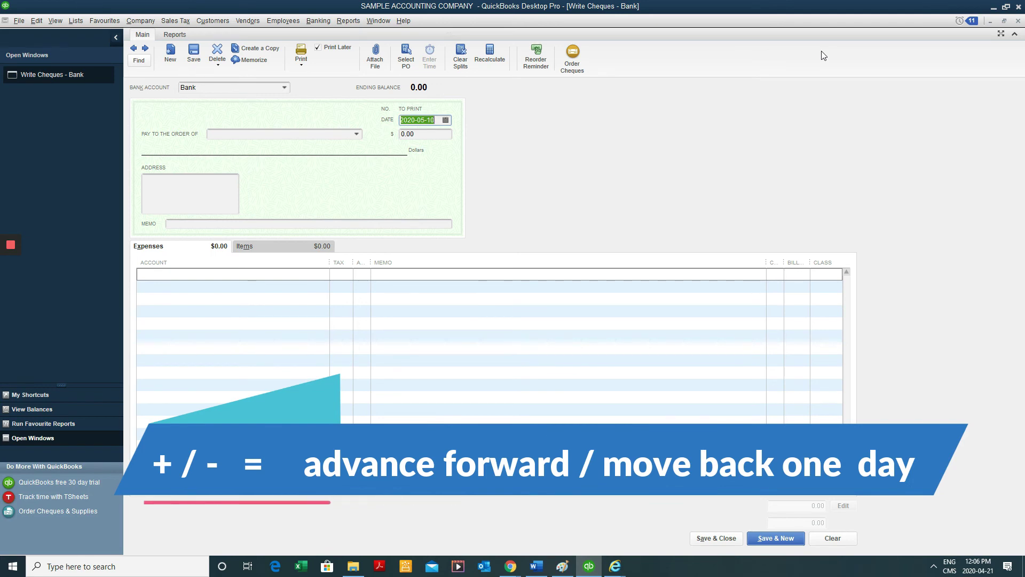
pyautogui.press('-')
pyautogui.press('-')
pyautogui.press('-')
pyautogui.press('-')
pyautogui.press('-')
pyautogui.press('-')
pyautogui.press('-')
pyautogui.press('-')
pyautogui.press('-')
pyautogui.press('-')
pyautogui.press('-')
pyautogui.press('-')
pyautogui.press('-')
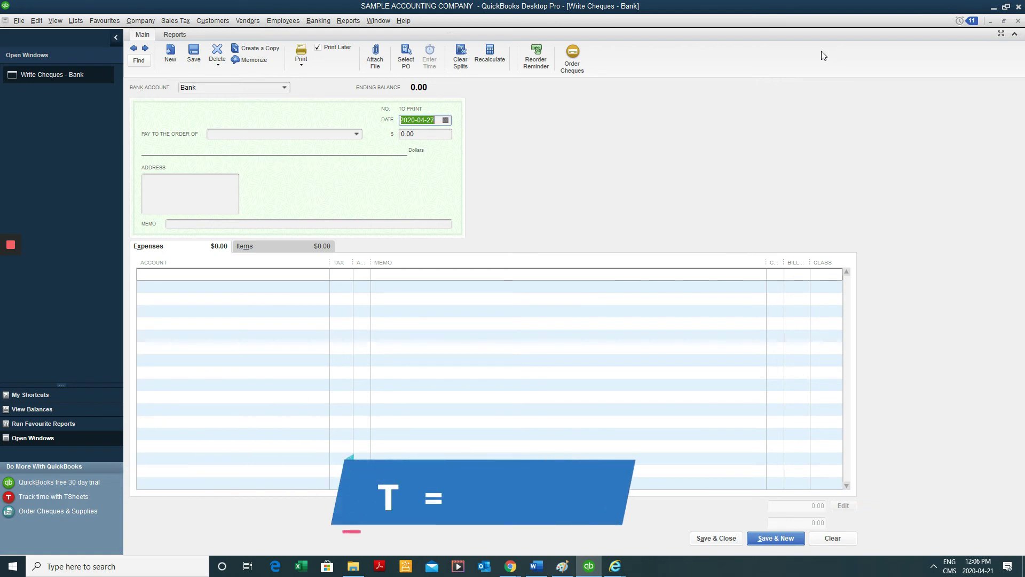
pyautogui.press('t')
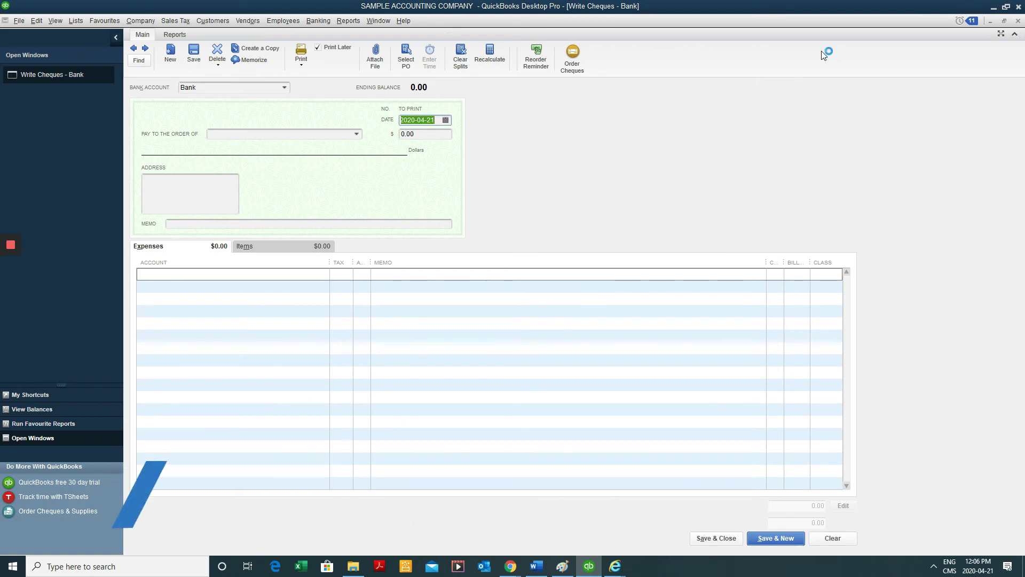
# Jump the date through week, month and year boundaries with W, K, M, H, Y, R
pyautogui.press('w')
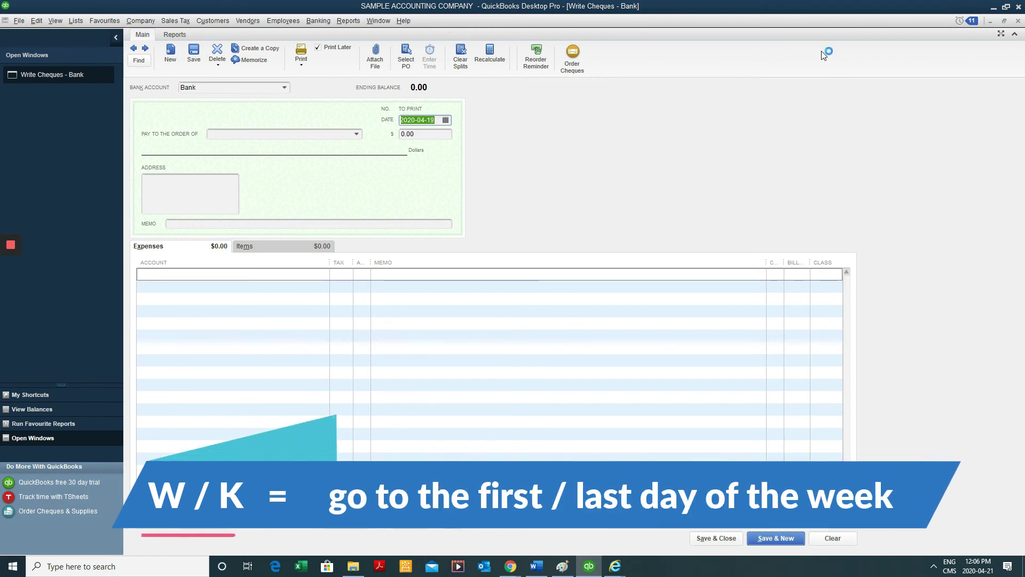
pyautogui.press('k')
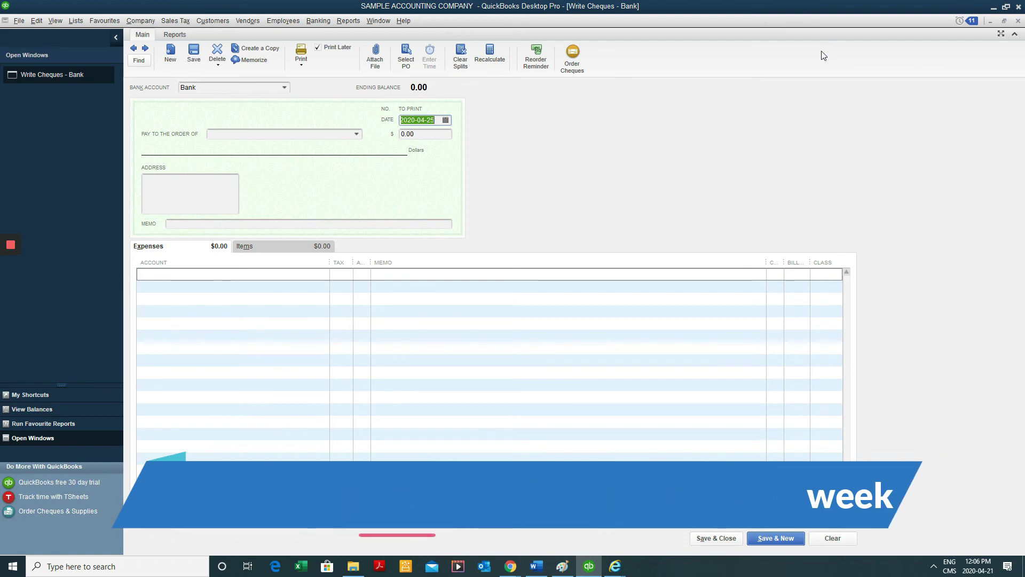
pyautogui.press('m')
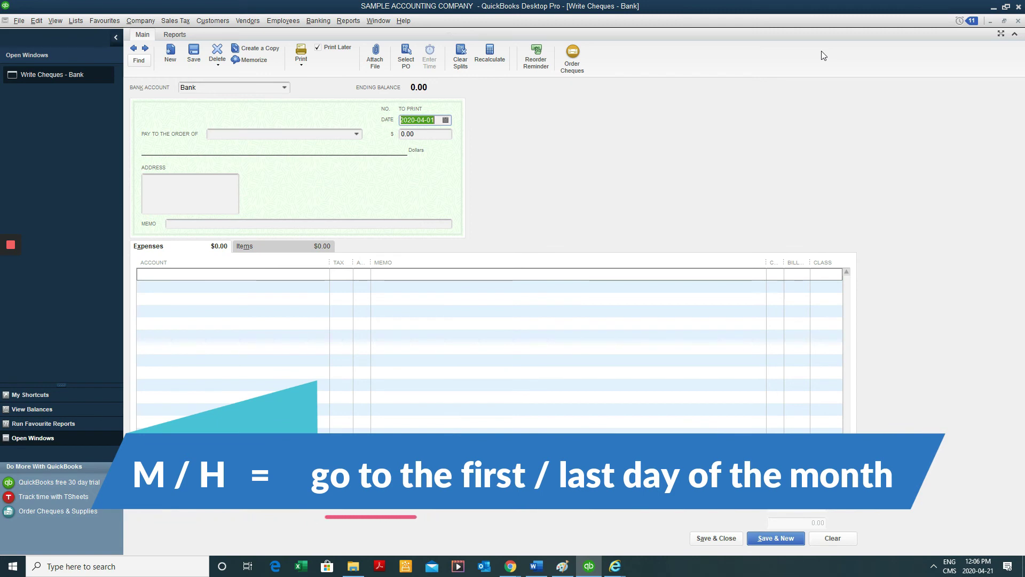
pyautogui.press('h')
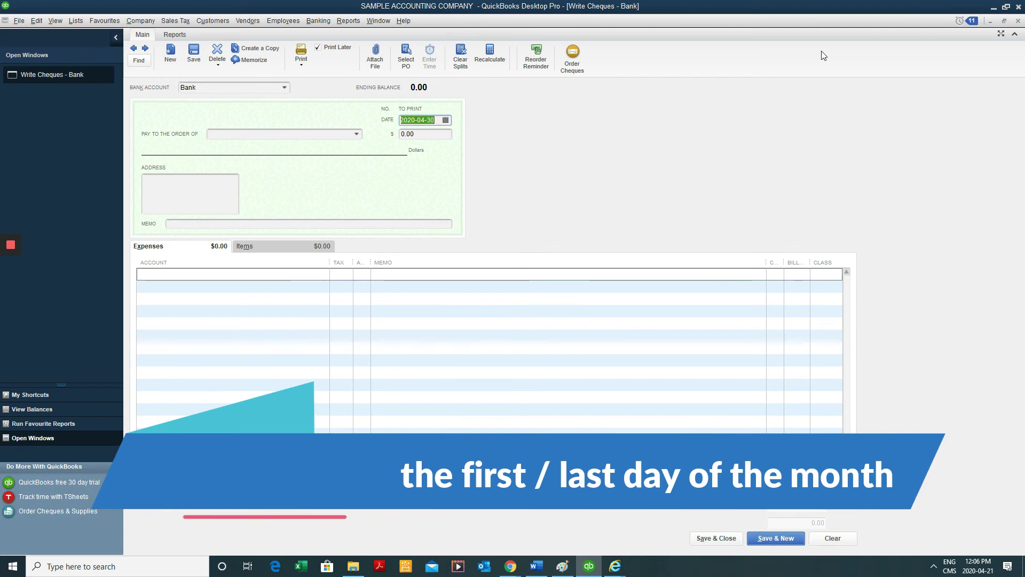
pyautogui.press('y')
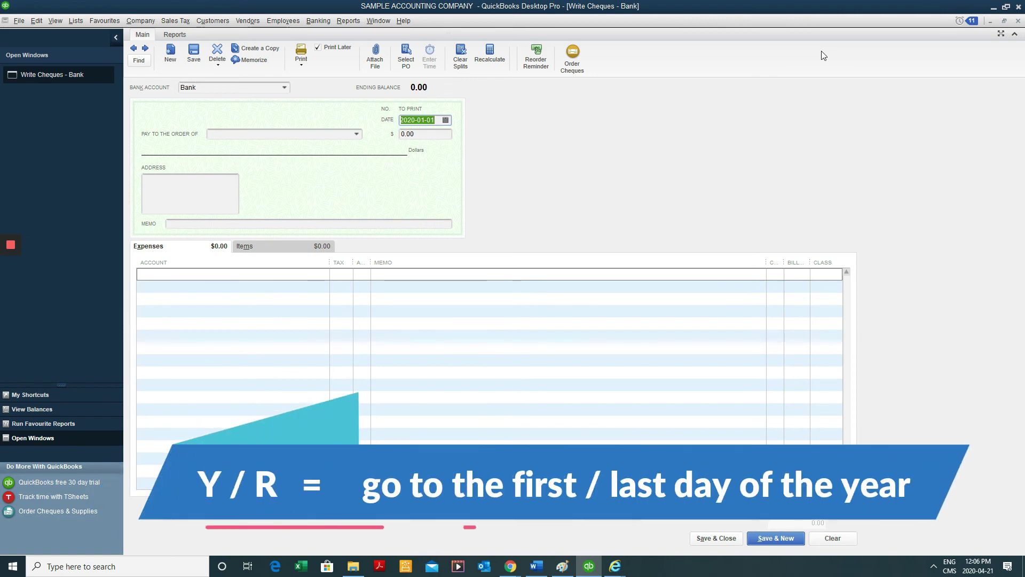
pyautogui.press('r')
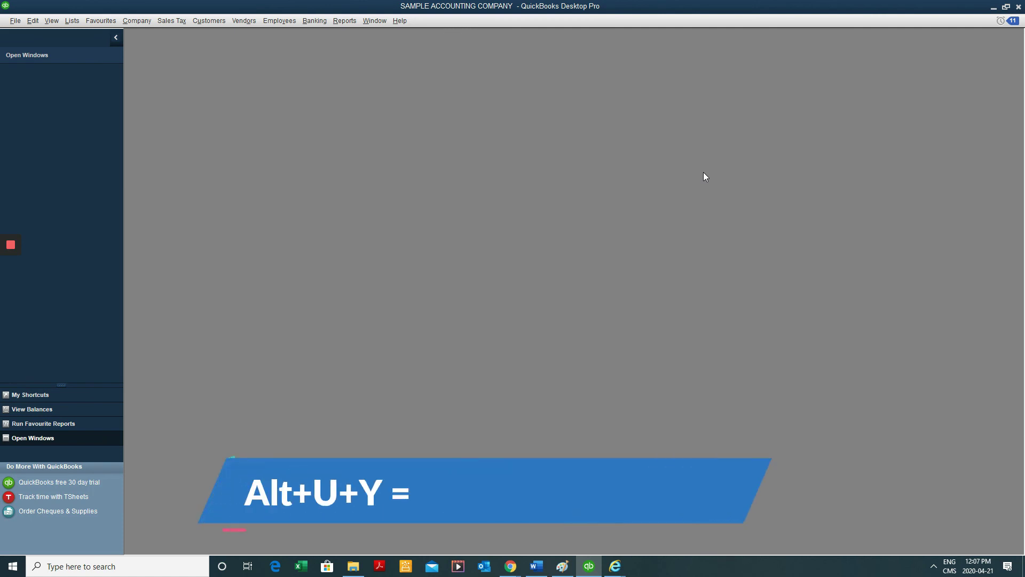
# Open a blank Receive Payments customer payment form using the Alt+U, Y shortcut
pyautogui.hotkey('alt', 'u')
pyautogui.press('y')
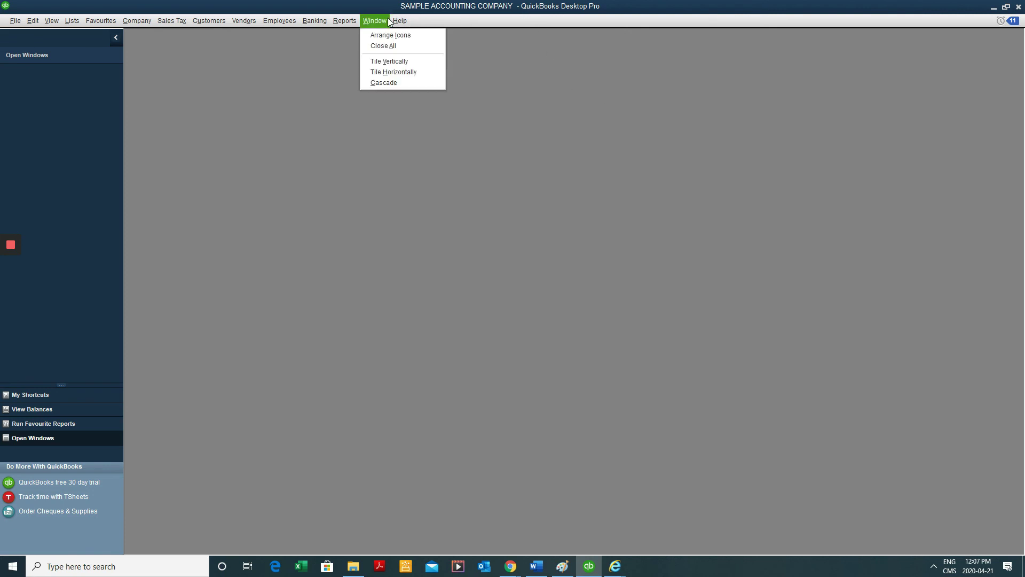
# Display the Reports > Sales submenu, listing Daily Sales Summary through Pending Sales
pyautogui.moveTo(336, 24)
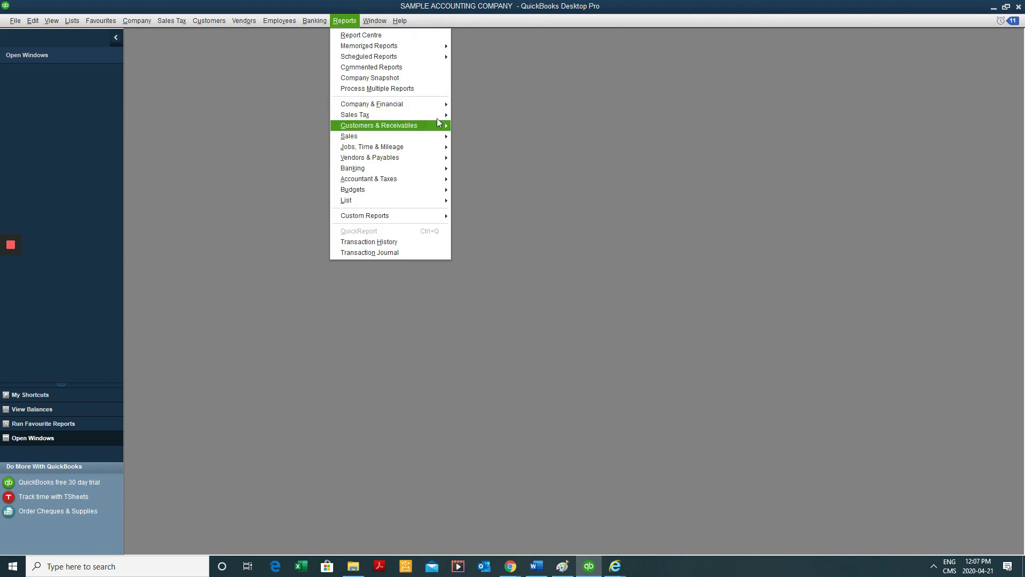
pyautogui.moveTo(374, 21)
pyautogui.moveTo(387, 136)
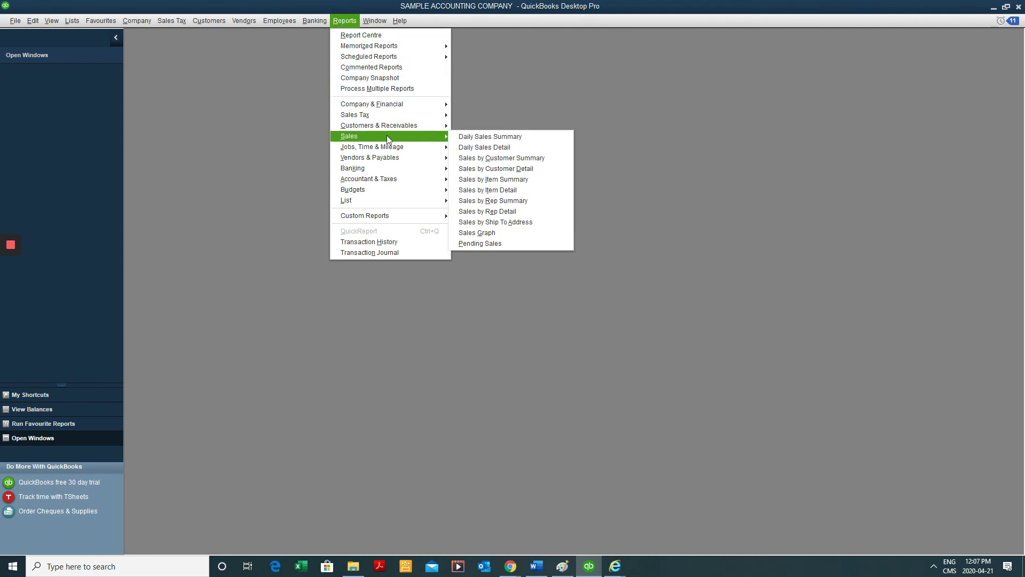